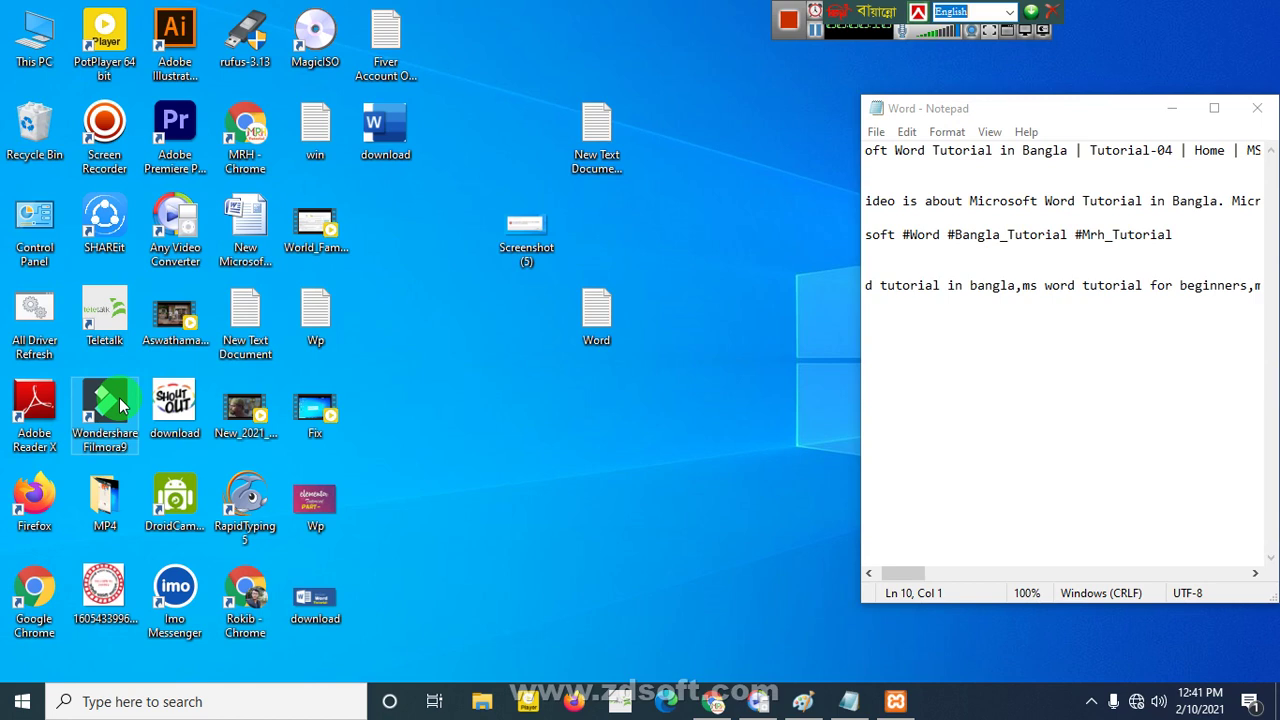
Step: Launch Wondershare Filmora9 and create a new project
{"action": "double_click", "coordinate": [120, 404]}
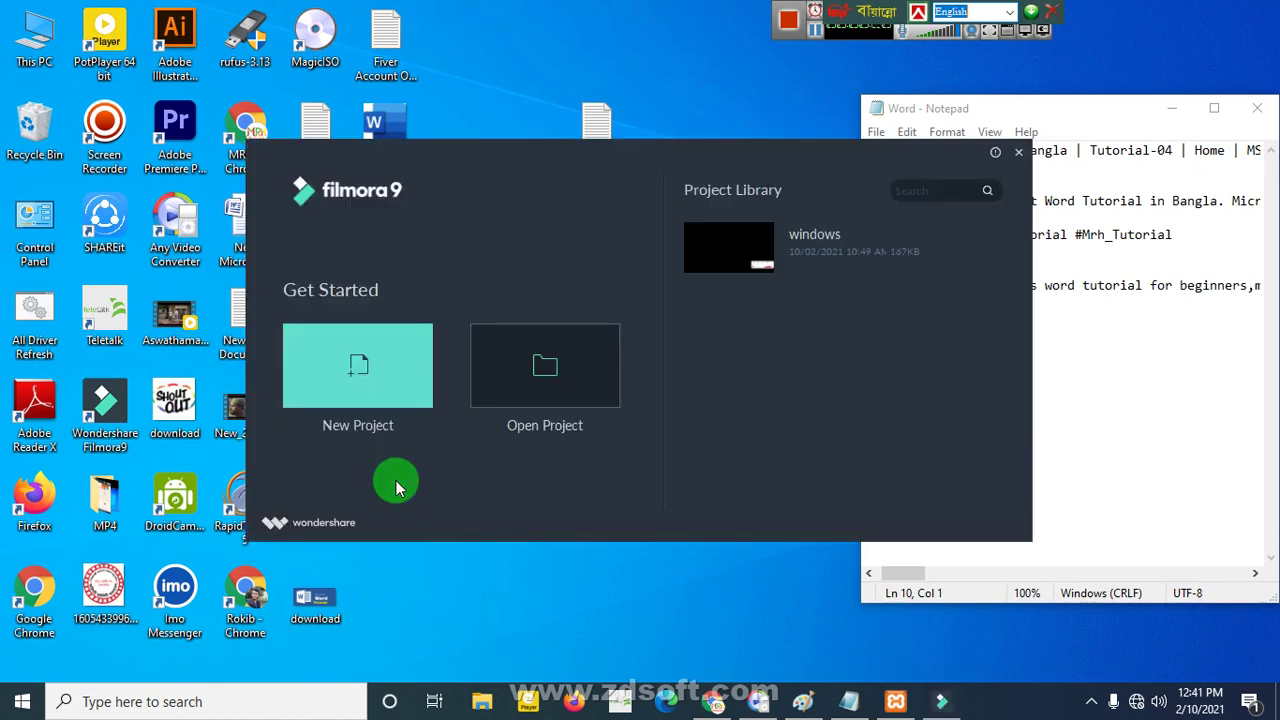
{"action": "left_click", "coordinate": [372, 367]}
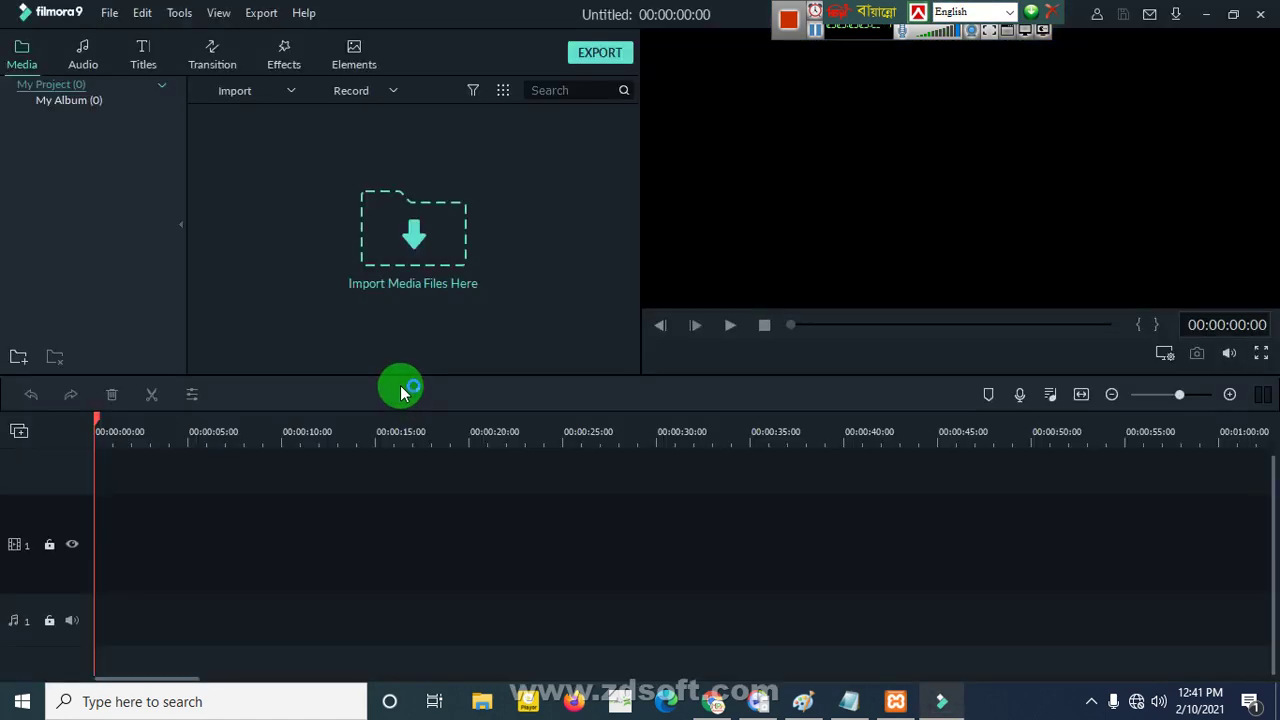
Step: Import the Sub New video from the My Self\Youtube folder on drive F, accepting proxy creation and suppressing its message in future
{"action": "left_click", "coordinate": [467, 192]}
{"action": "right_click", "coordinate": [468, 187]}
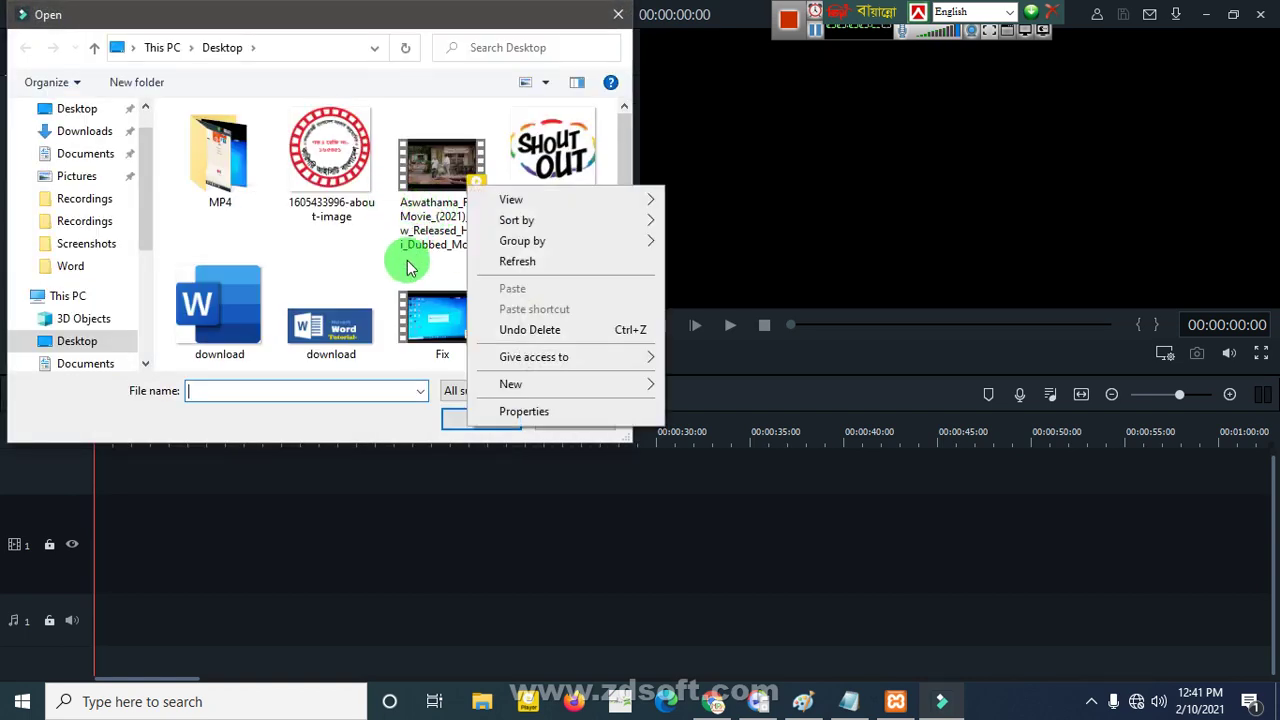
{"action": "left_click", "coordinate": [256, 245]}
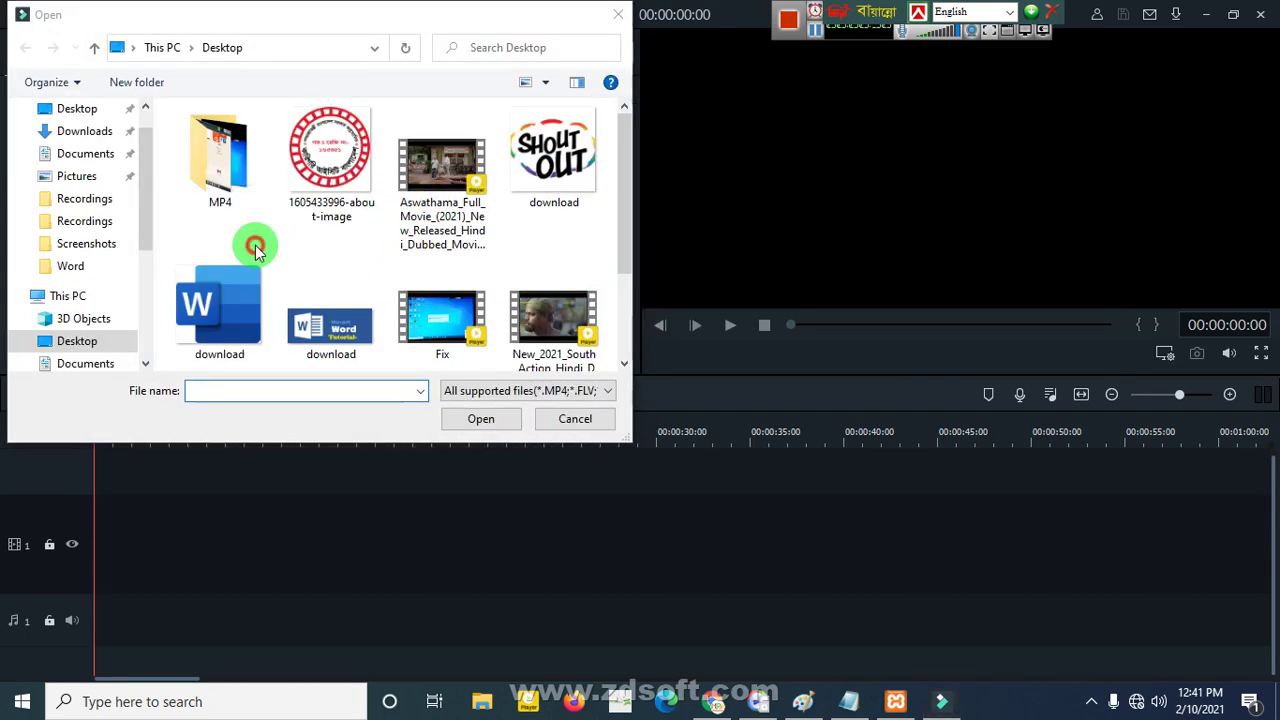
{"action": "left_click_drag", "start_coordinate": [149, 206], "coordinate": [137, 318]}
{"action": "left_click", "coordinate": [88, 311]}
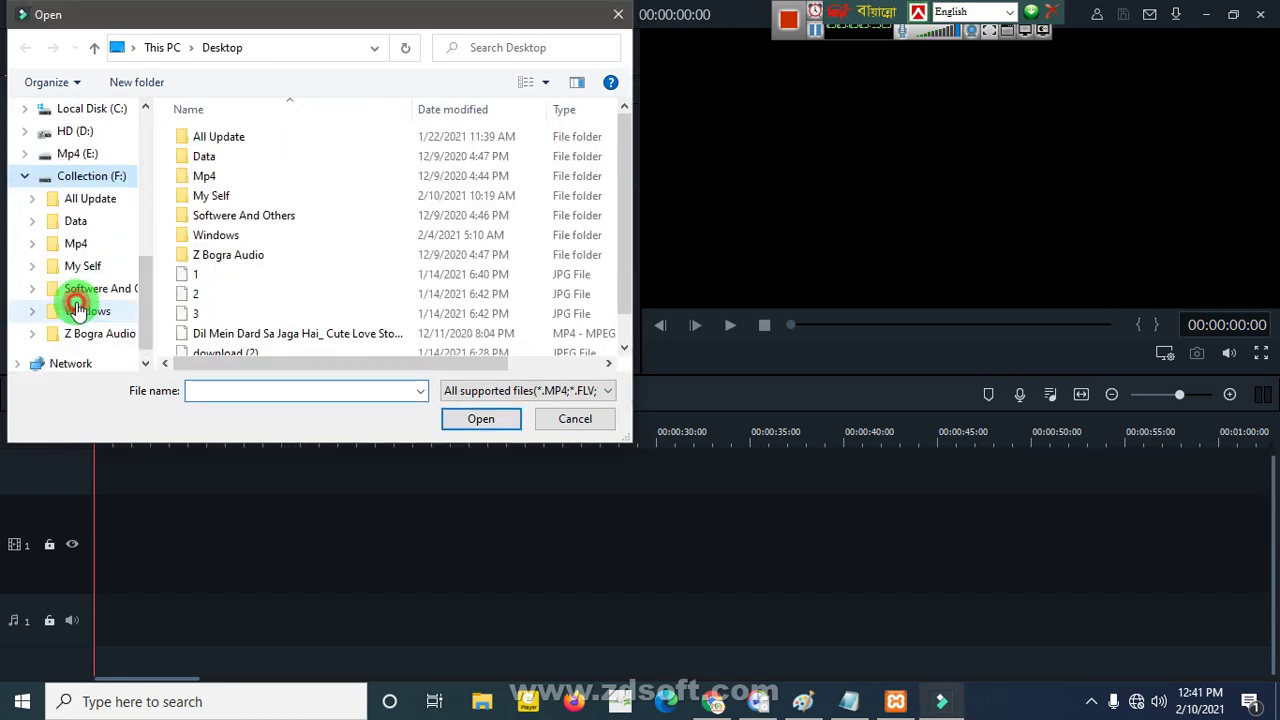
{"action": "double_click", "coordinate": [233, 197]}
{"action": "scroll", "coordinate": [229, 270], "scroll_direction": "down", "scroll_amount": 2}
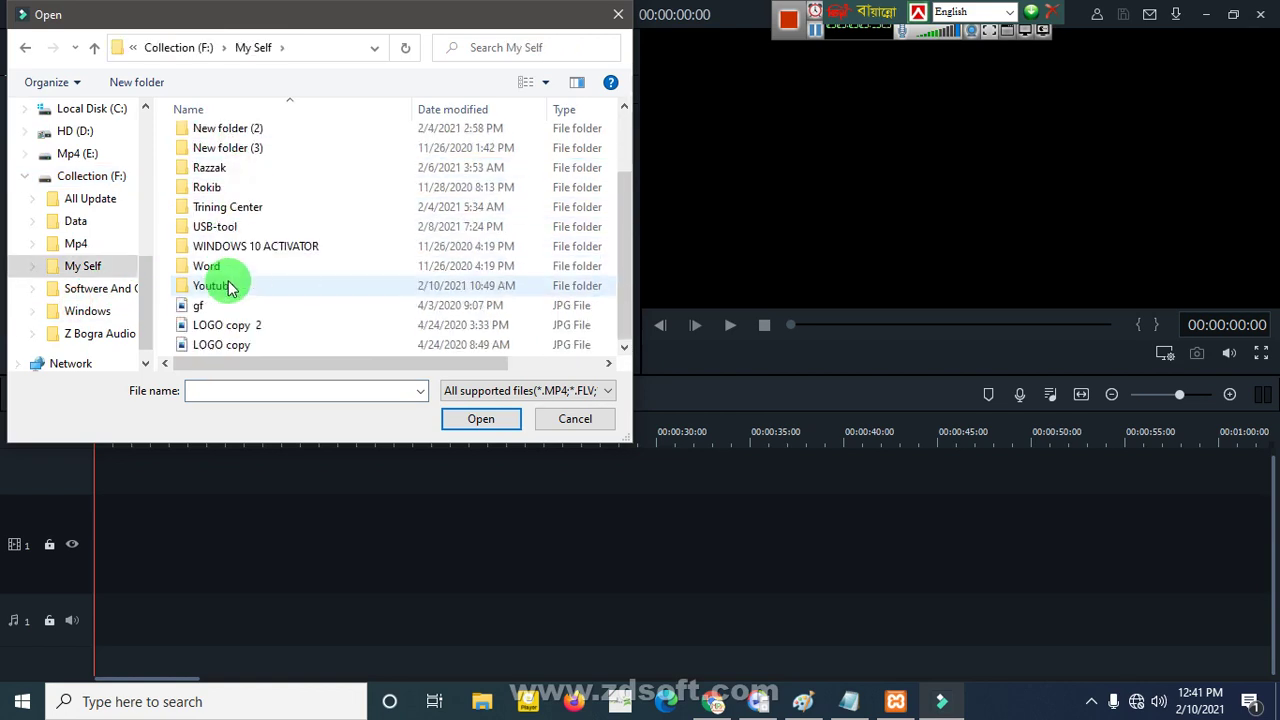
{"action": "double_click", "coordinate": [229, 280]}
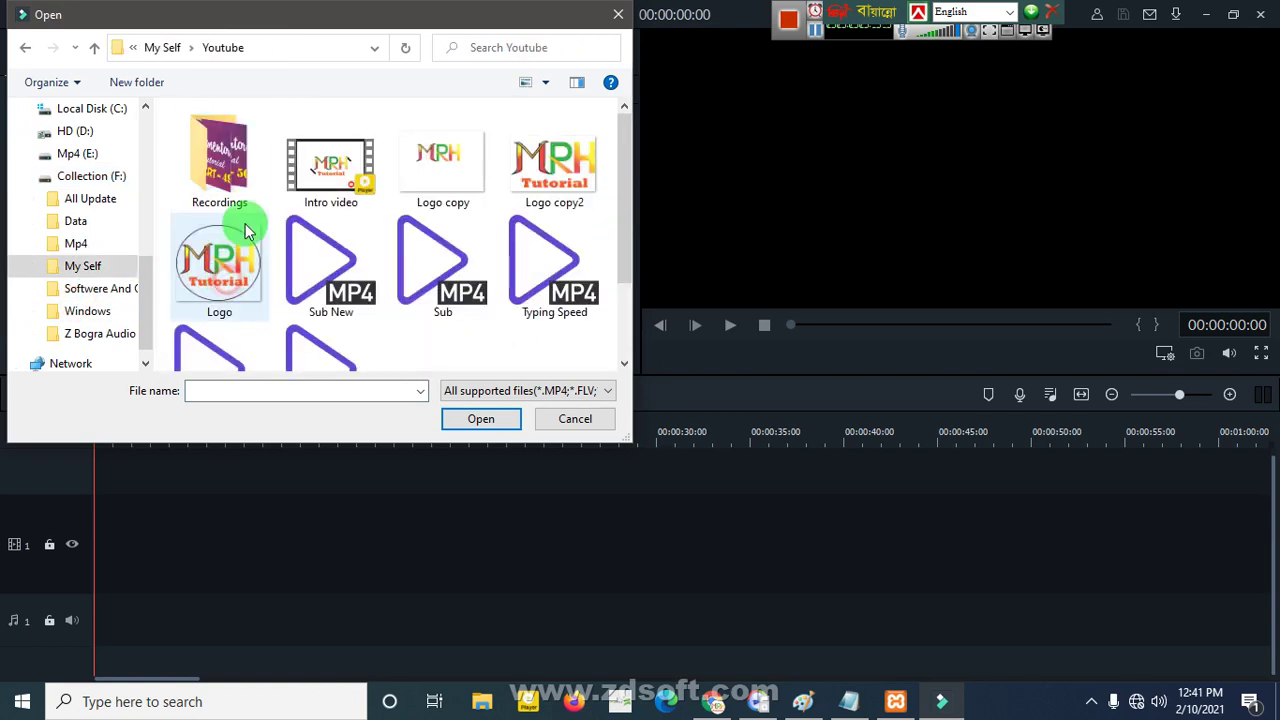
{"action": "left_click", "coordinate": [330, 272]}
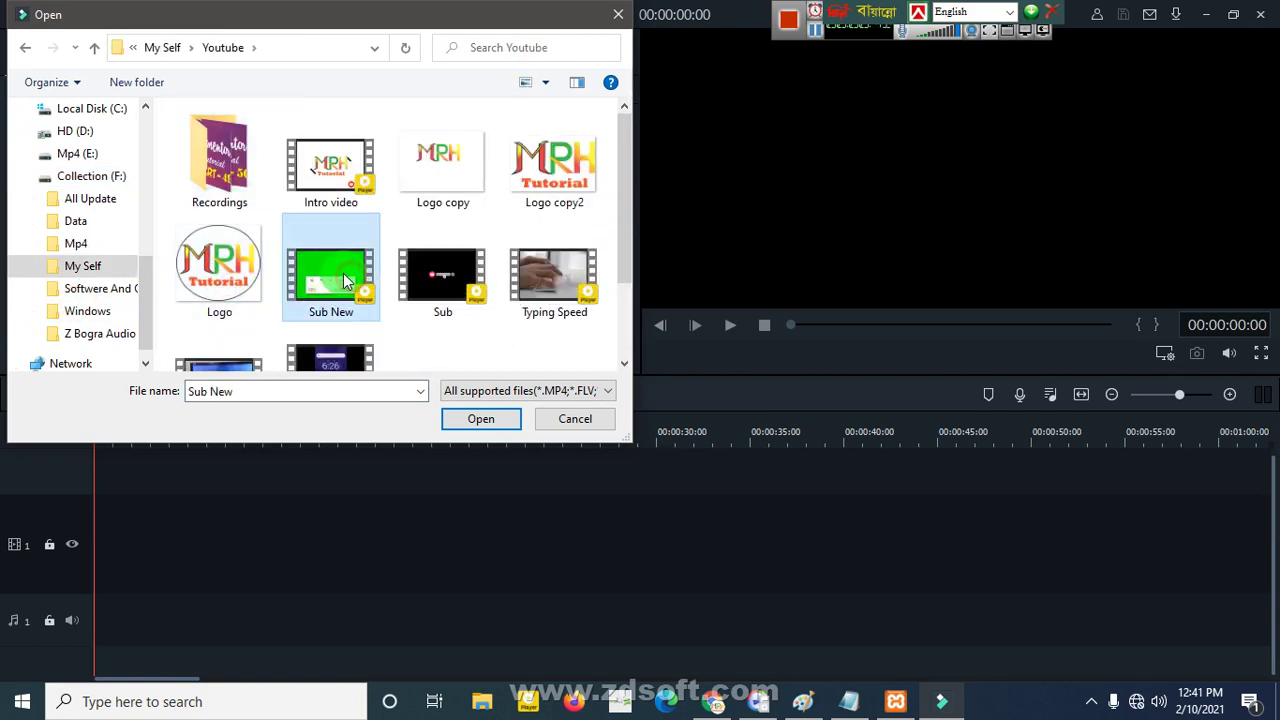
{"action": "left_click", "coordinate": [480, 418]}
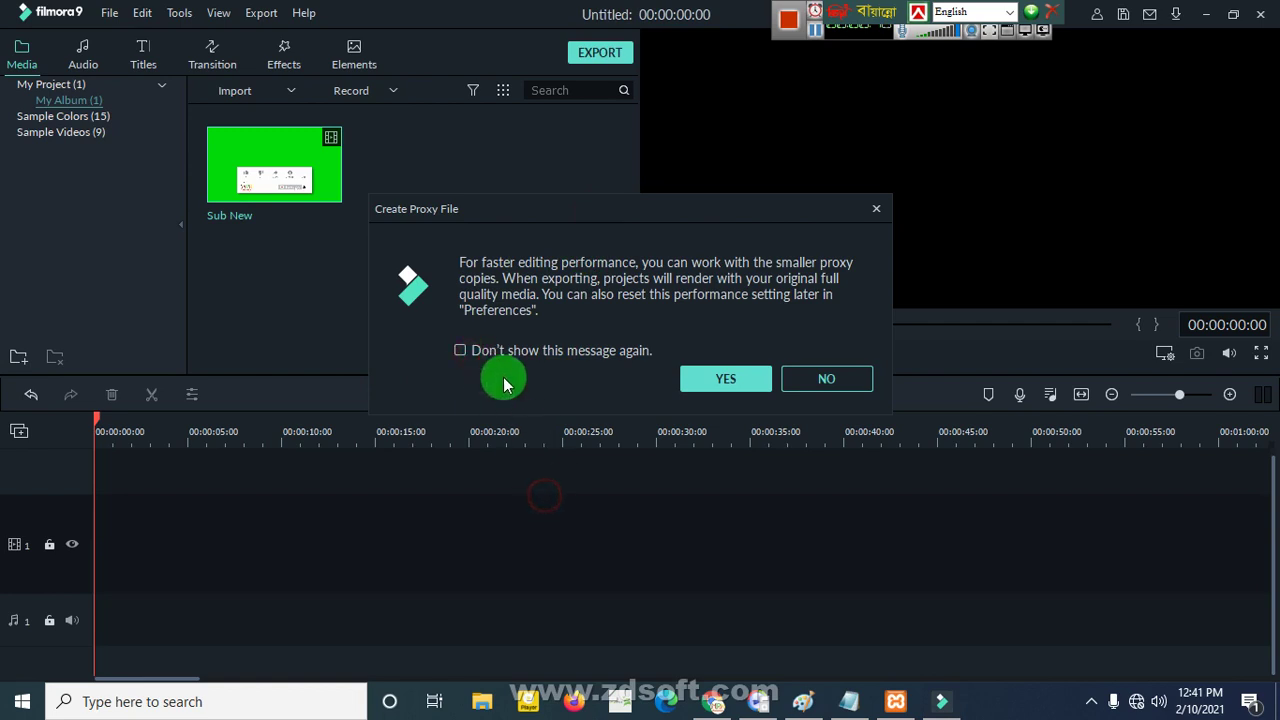
{"action": "left_click", "coordinate": [458, 350]}
{"action": "left_click", "coordinate": [712, 378]}
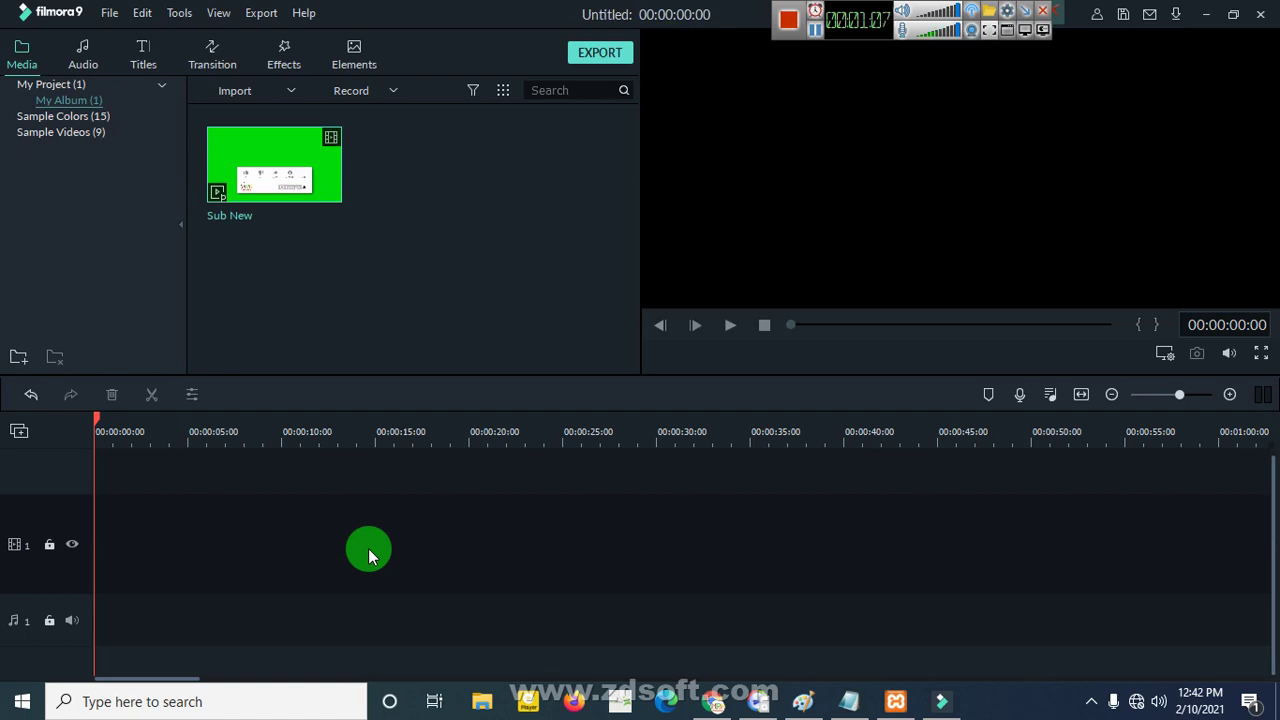
{"action": "left_click", "coordinate": [312, 175]}
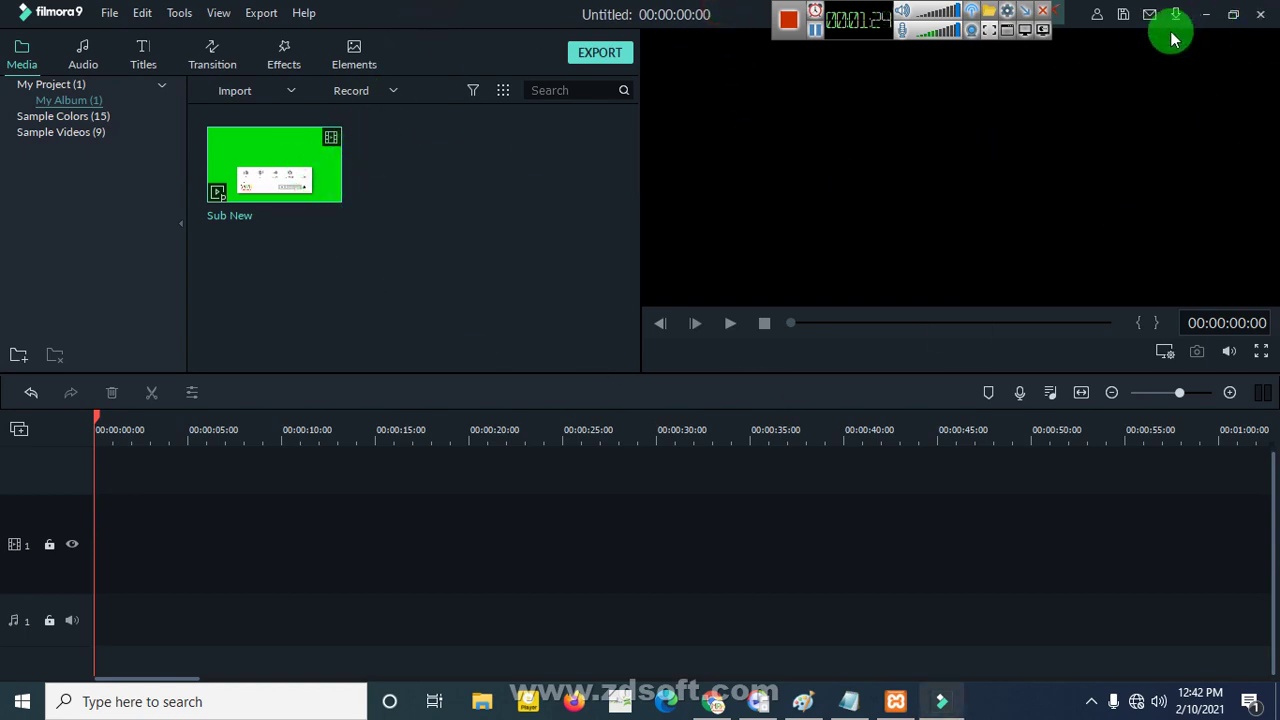
{"action": "left_click", "coordinate": [1205, 14]}
{"action": "left_click", "coordinate": [947, 703]}
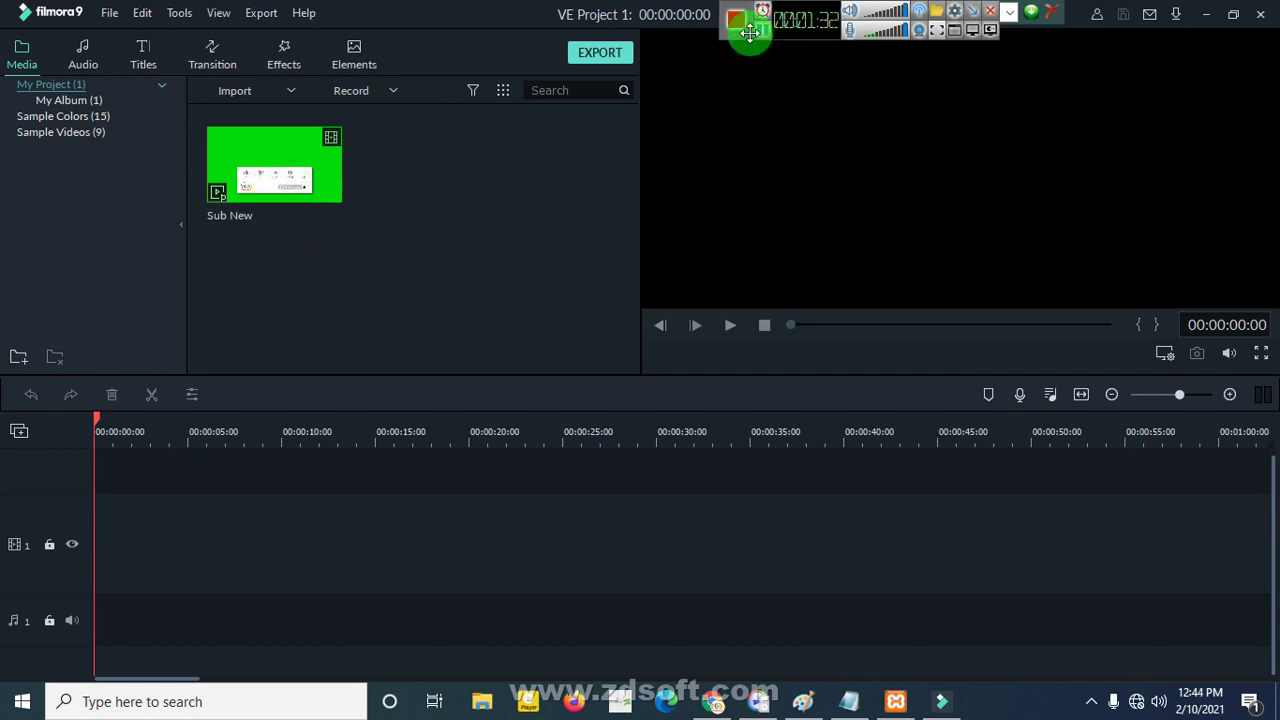
{"action": "left_click", "coordinate": [1206, 14]}
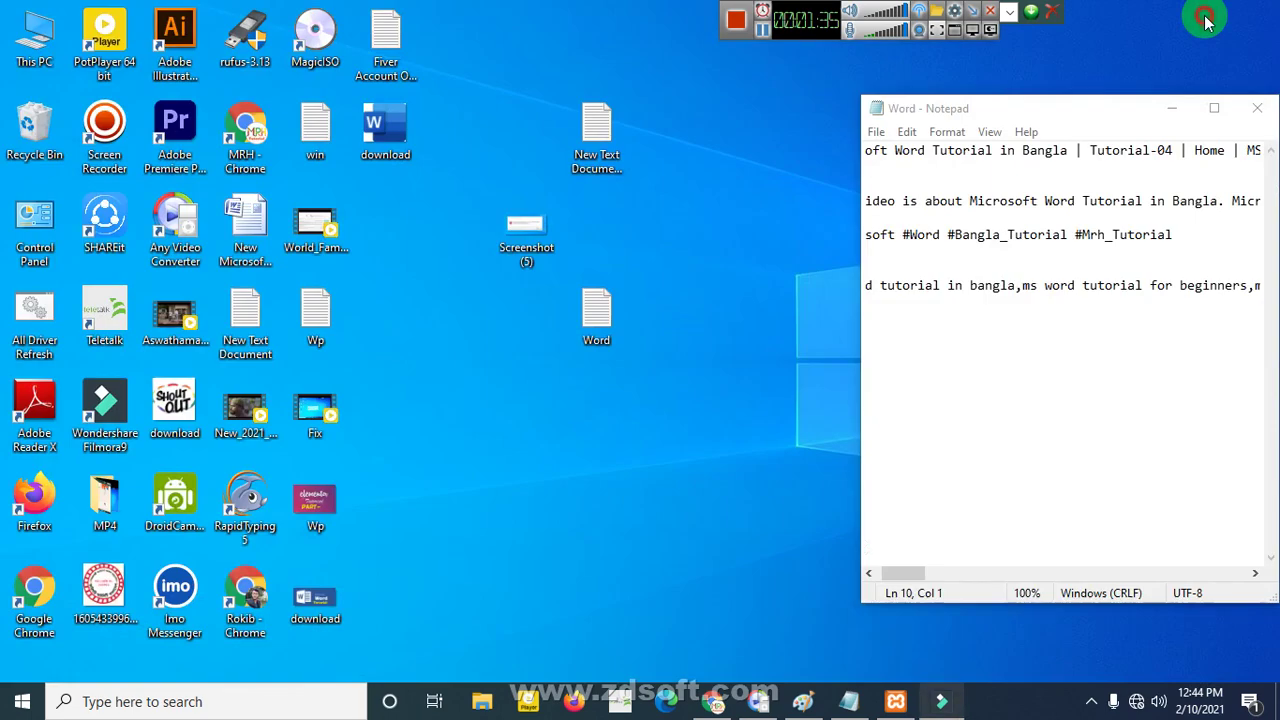
{"action": "left_click", "coordinate": [941, 701]}
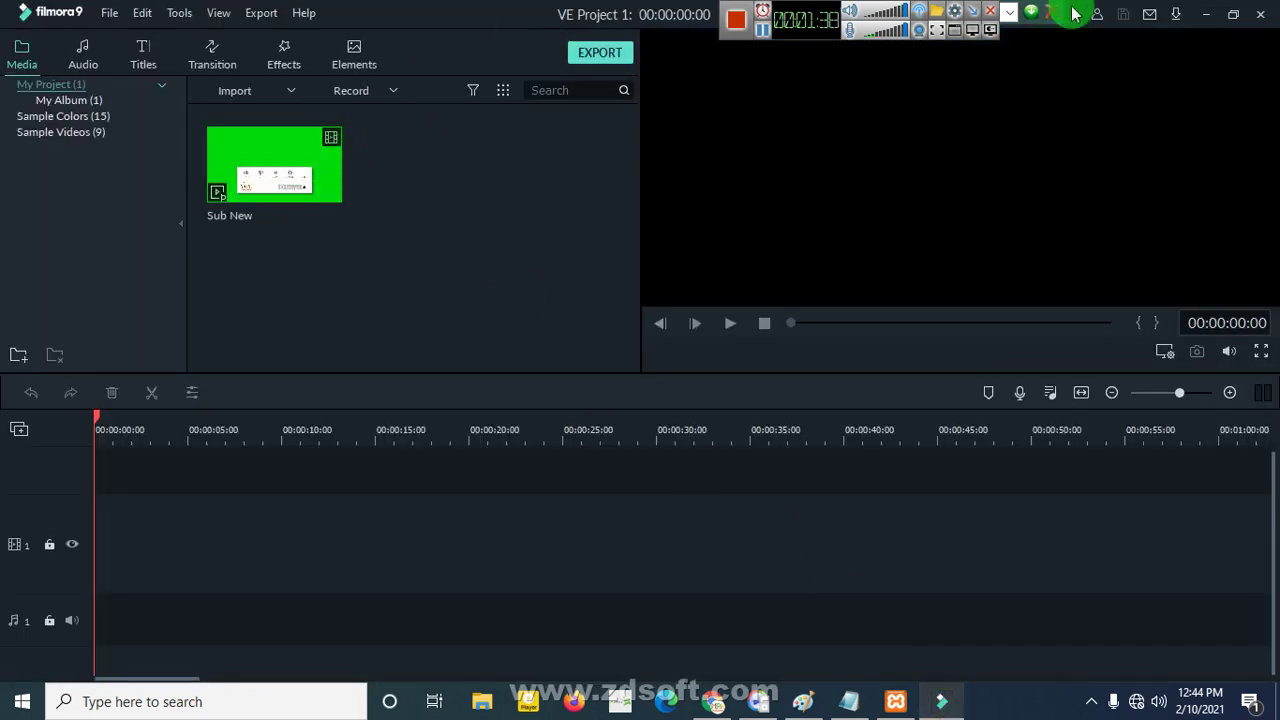
{"action": "left_click", "coordinate": [1206, 14]}
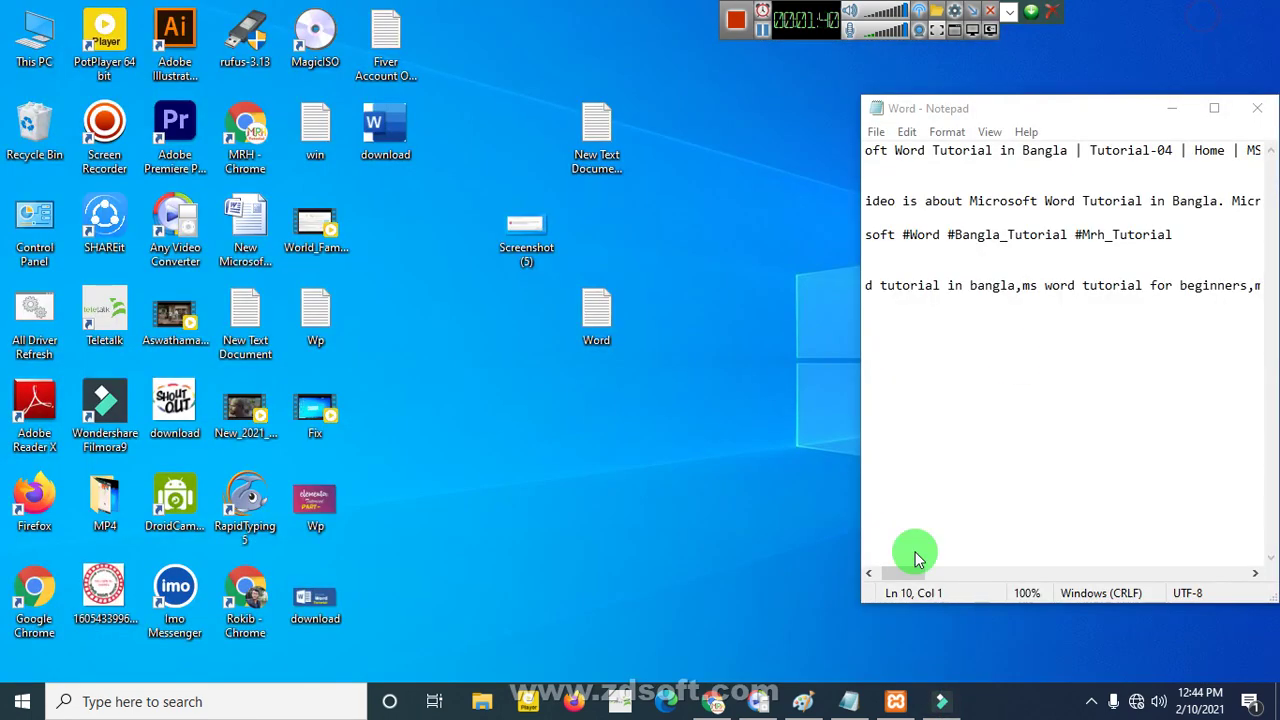
{"action": "left_click", "coordinate": [941, 701]}
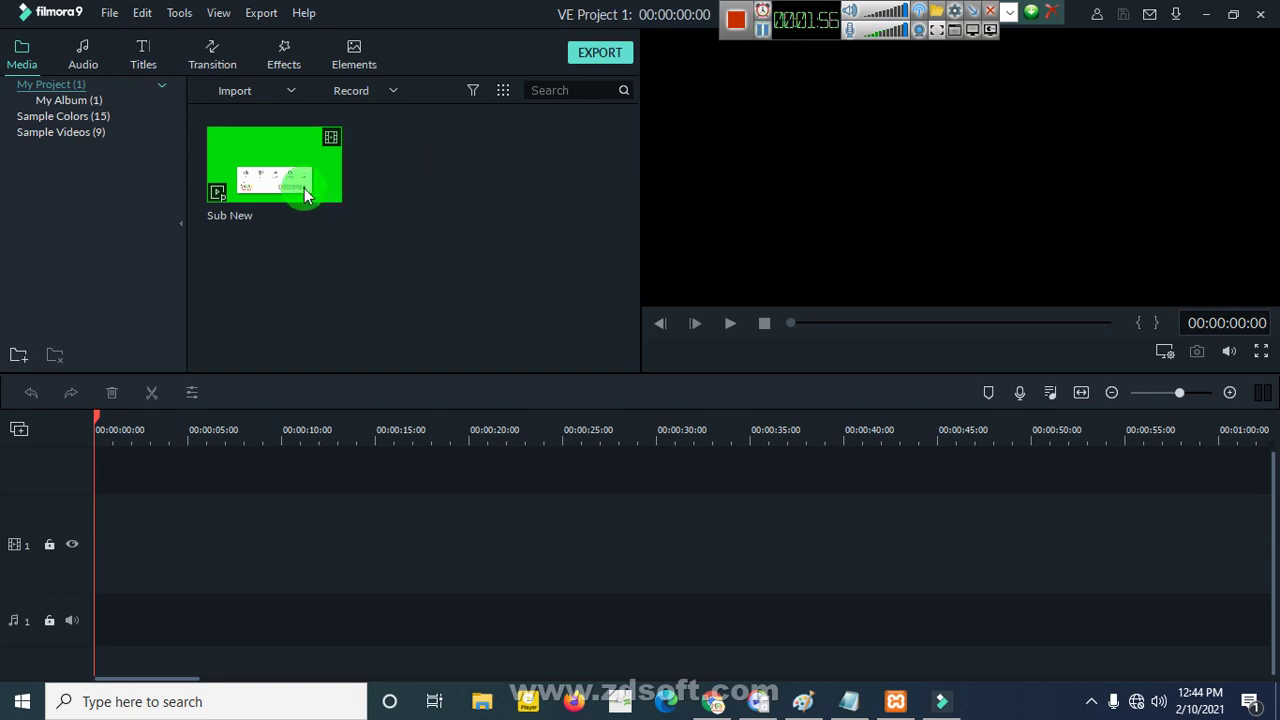
Step: Place the Sub New clip from the media library at the start of video track 2
{"action": "left_click_drag", "start_coordinate": [305, 172], "coordinate": [472, 303]}
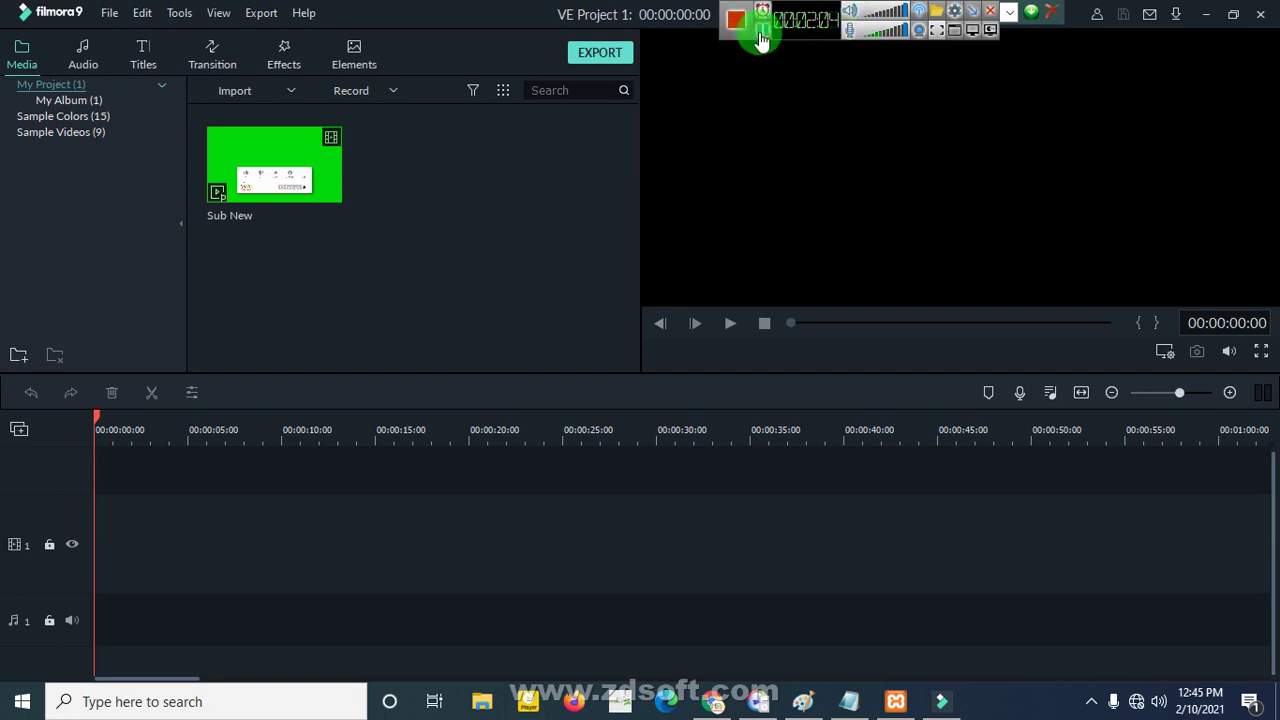
{"action": "left_click", "coordinate": [762, 40]}
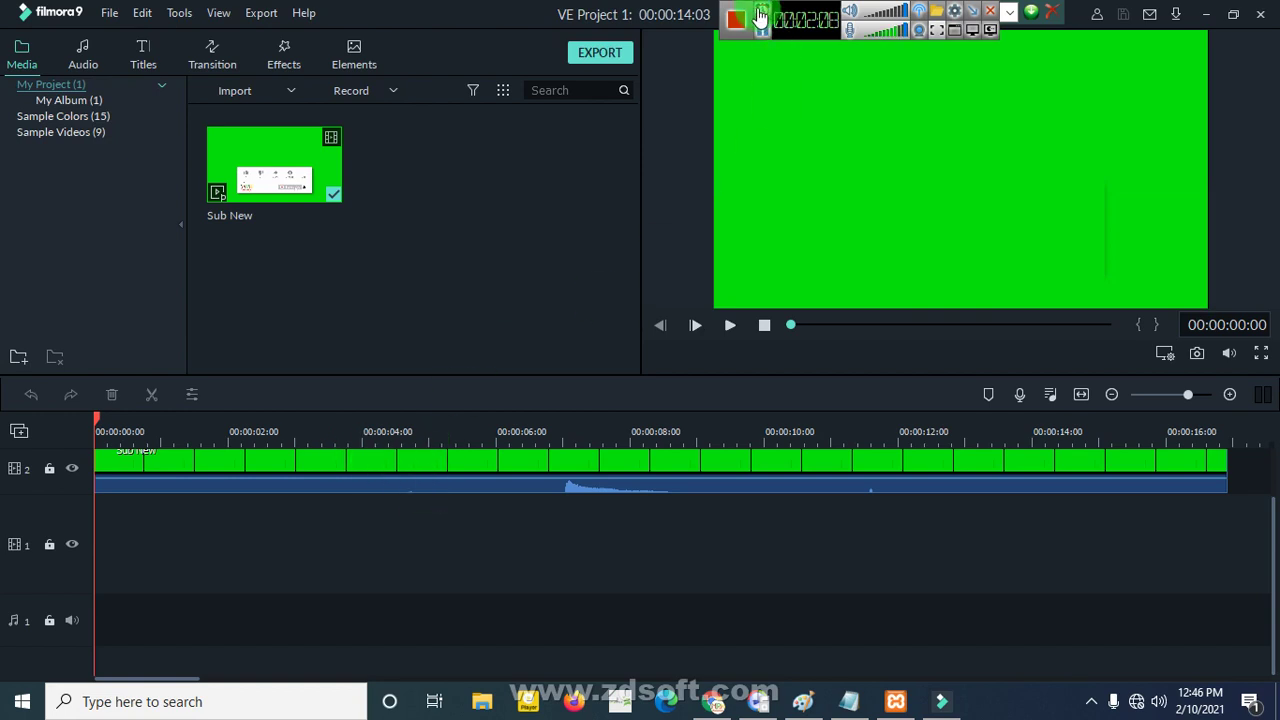
{"action": "left_click_drag", "start_coordinate": [738, 6], "coordinate": [548, 8]}
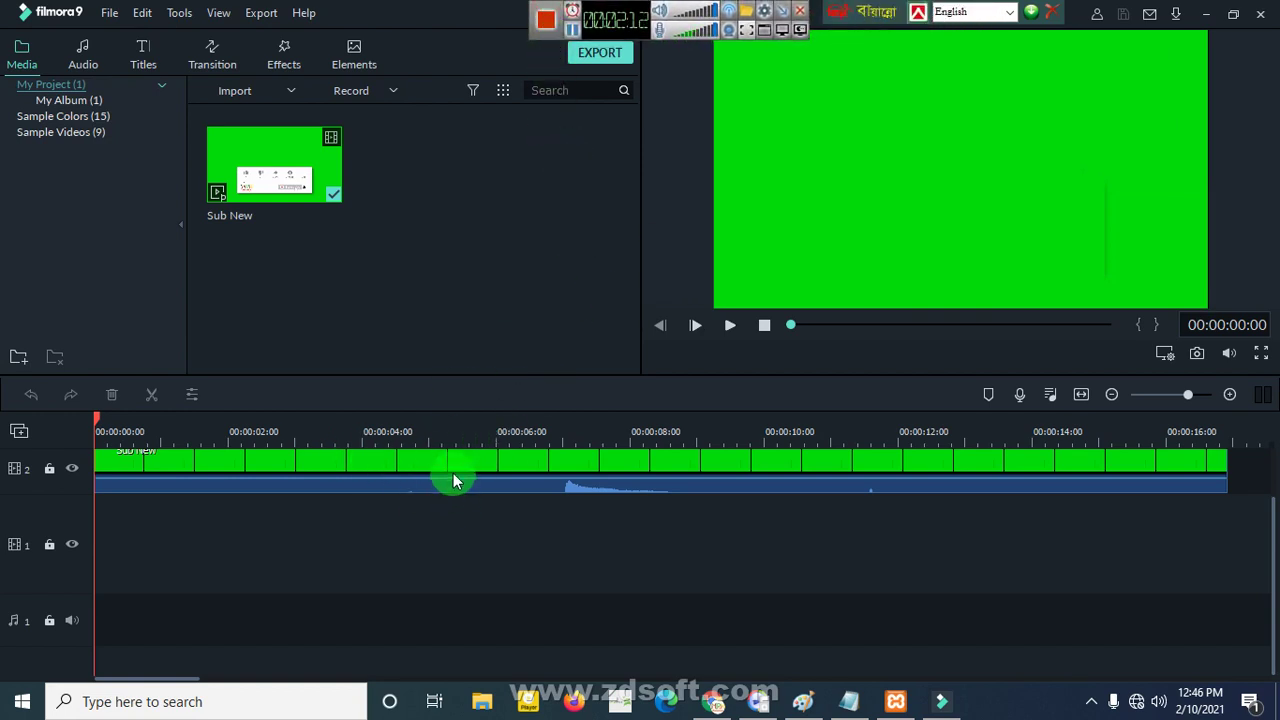
Step: Play the Sub New clip on the timeline to preview its subscribe banner animation
{"action": "left_click", "coordinate": [607, 497]}
{"action": "left_click", "coordinate": [291, 462]}
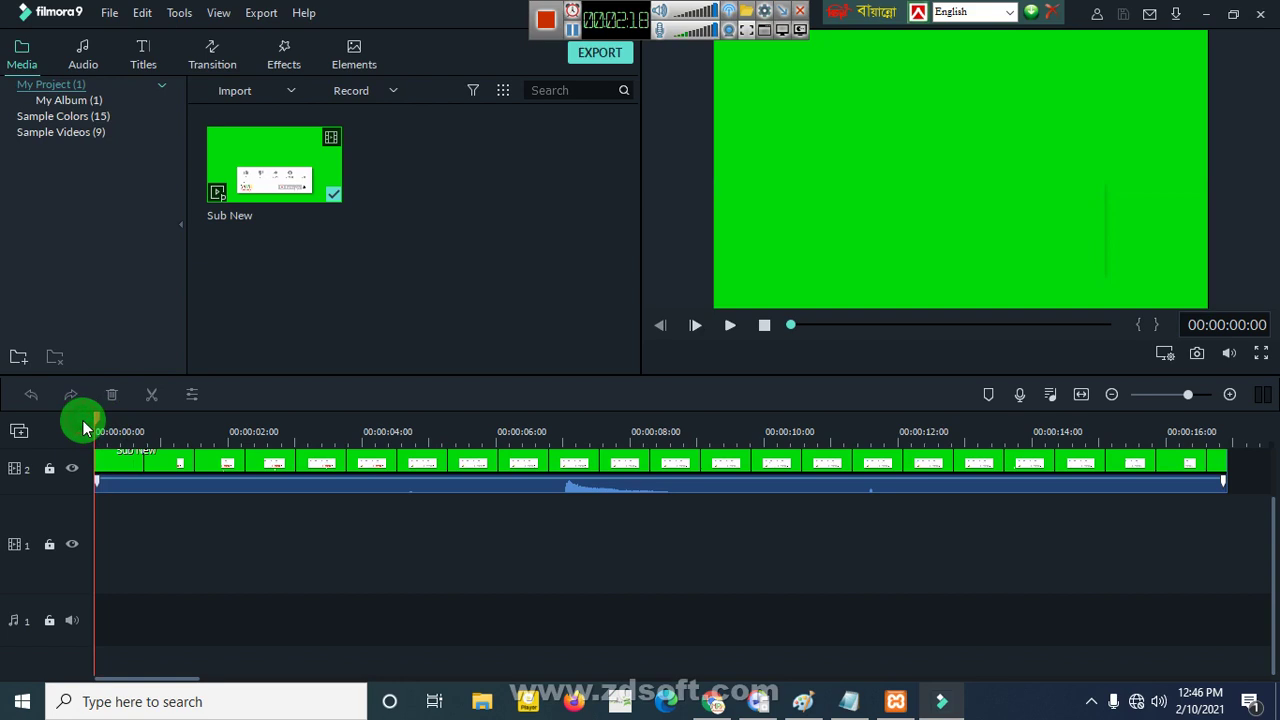
{"action": "key", "text": "space"}
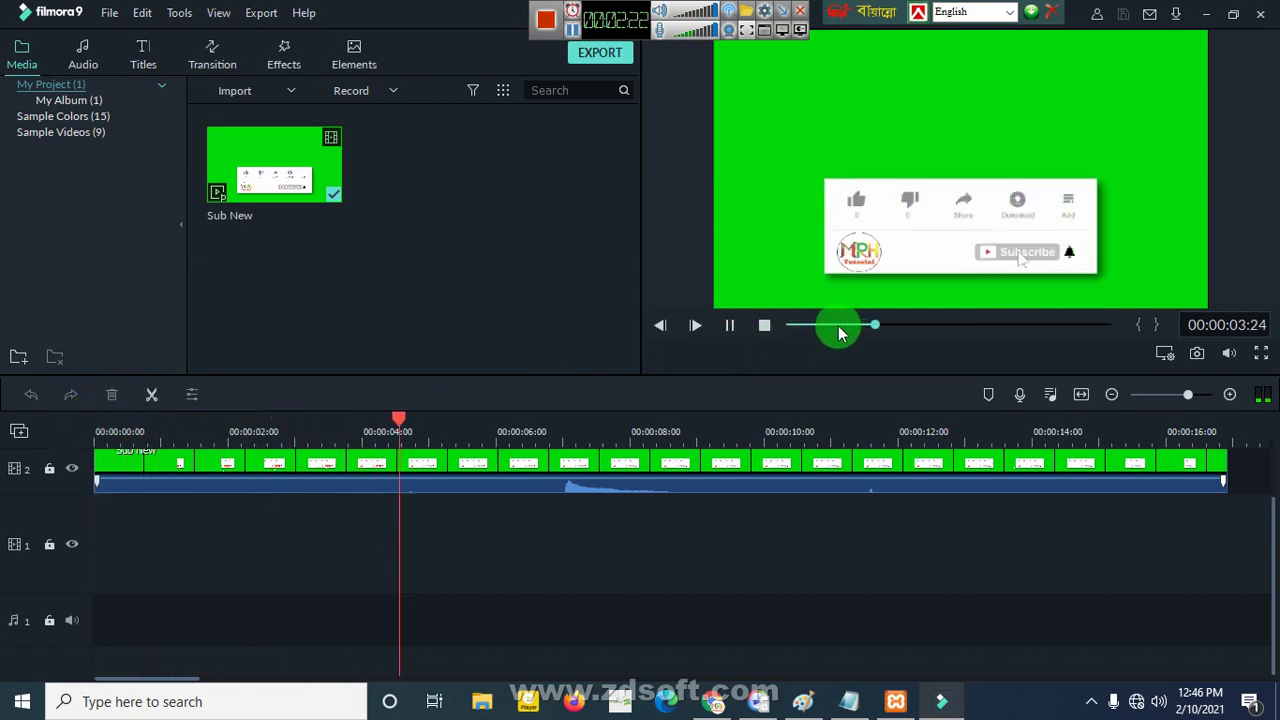
Step: Apply the Green Screen effect to the Sub New clip to key out its green background
{"action": "left_click", "coordinate": [433, 470]}
{"action": "right_click", "coordinate": [383, 468]}
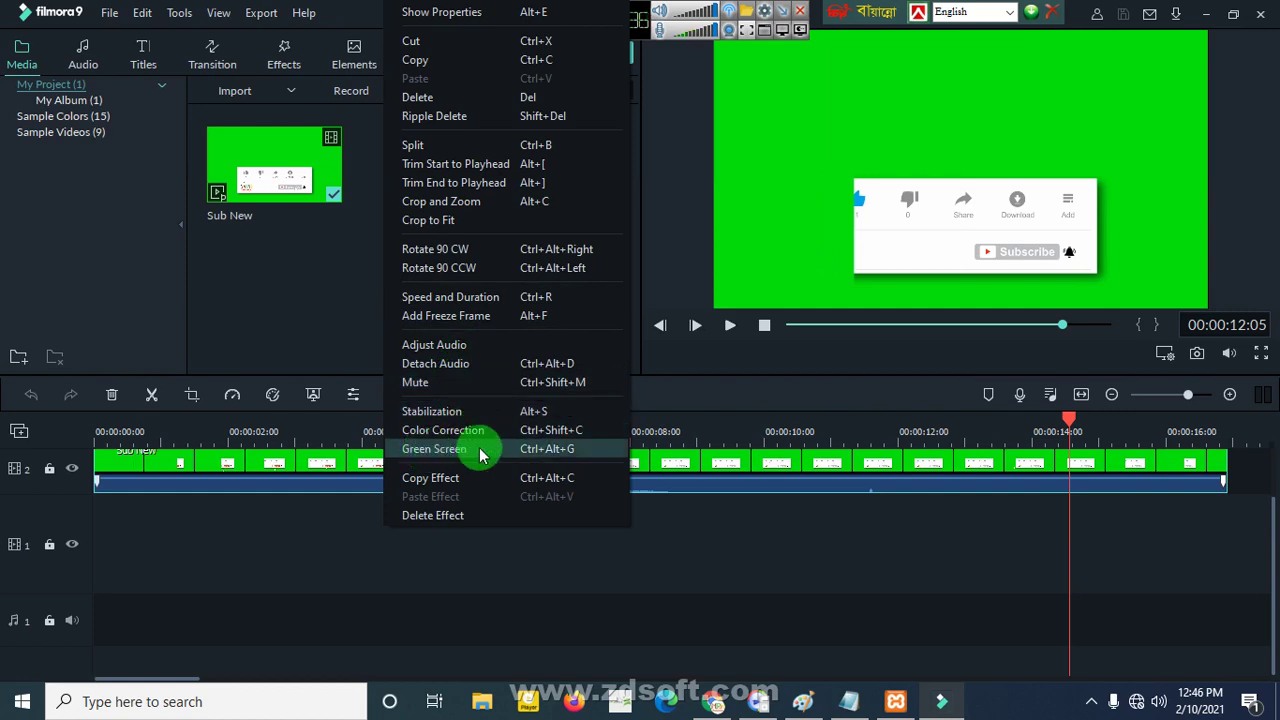
{"action": "left_click", "coordinate": [465, 453]}
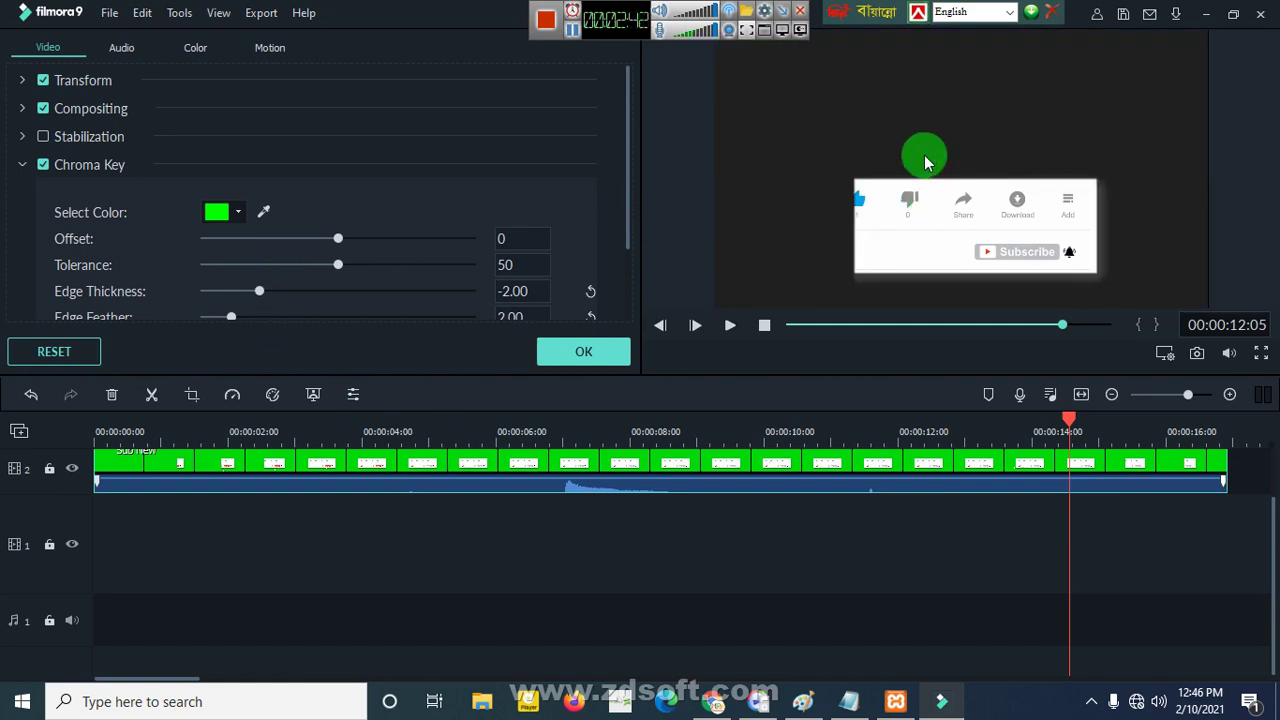
Step: Play the keyed clip from the start of the timeline to check the background removal
{"action": "key", "text": "space"}
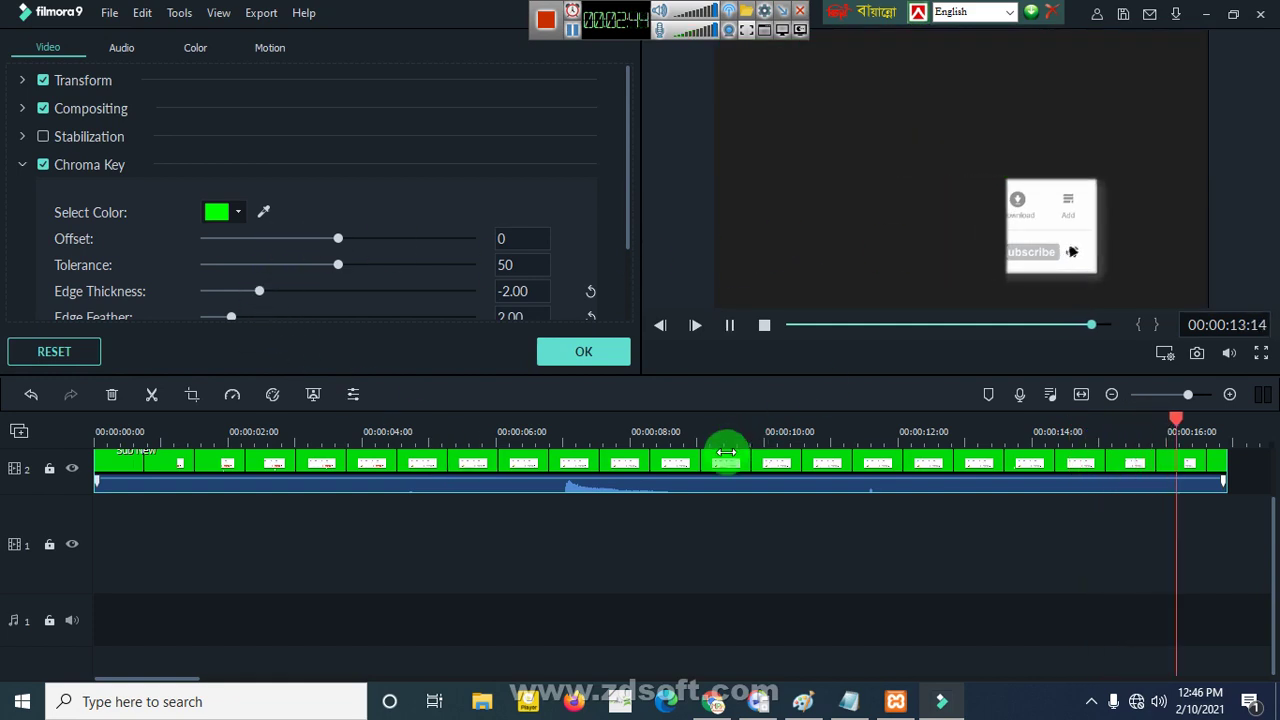
{"action": "left_click", "coordinate": [97, 421]}
{"action": "key", "text": "space"}
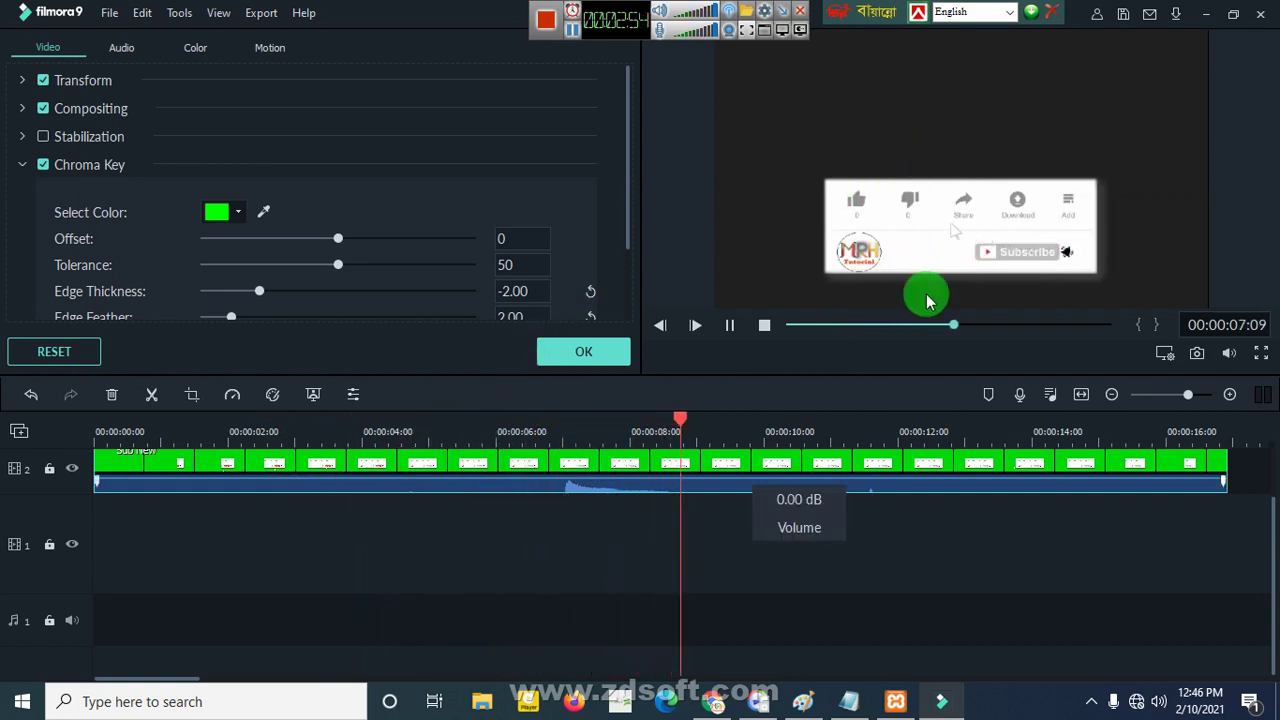
Step: Sample the subscribe banner's white area as the Chroma Key colour and accept the clip settings
{"action": "left_click", "coordinate": [263, 211]}
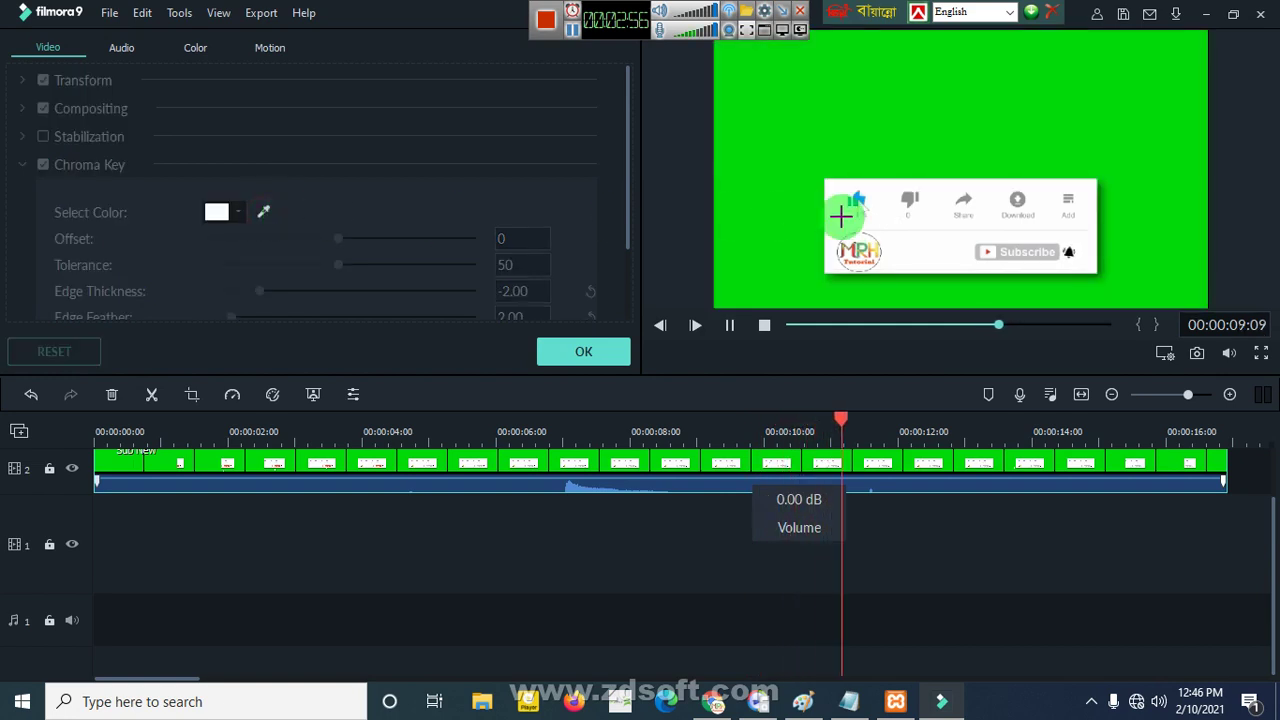
{"action": "left_click", "coordinate": [918, 238]}
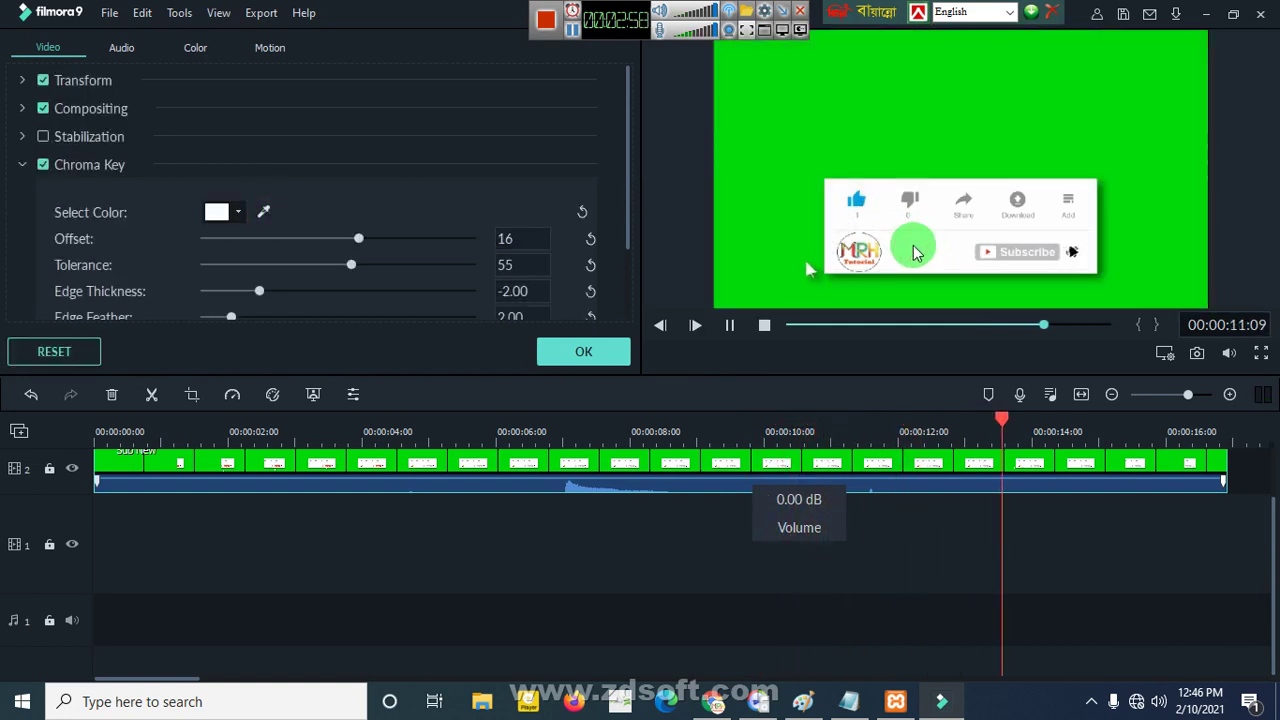
{"action": "left_click", "coordinate": [578, 356]}
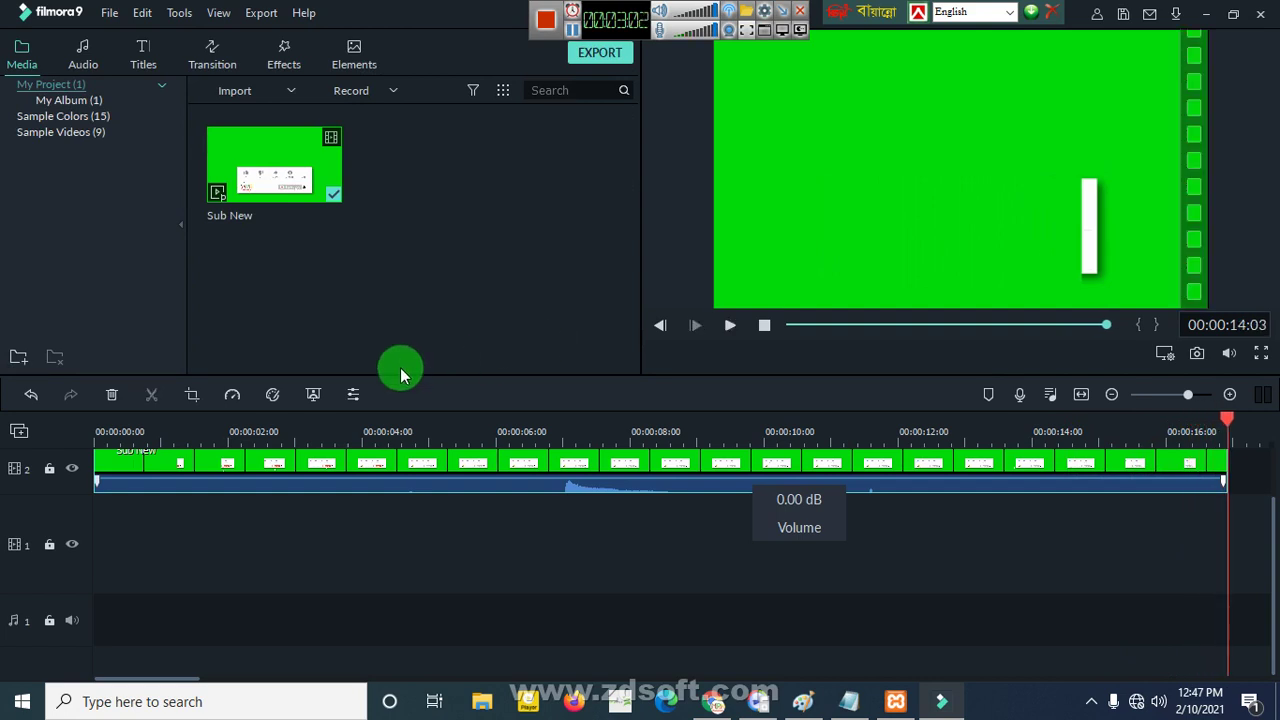
Step: Play the clip from the beginning to its end to check the result of keying out white
{"action": "left_click", "coordinate": [93, 430]}
{"action": "key", "text": "space"}
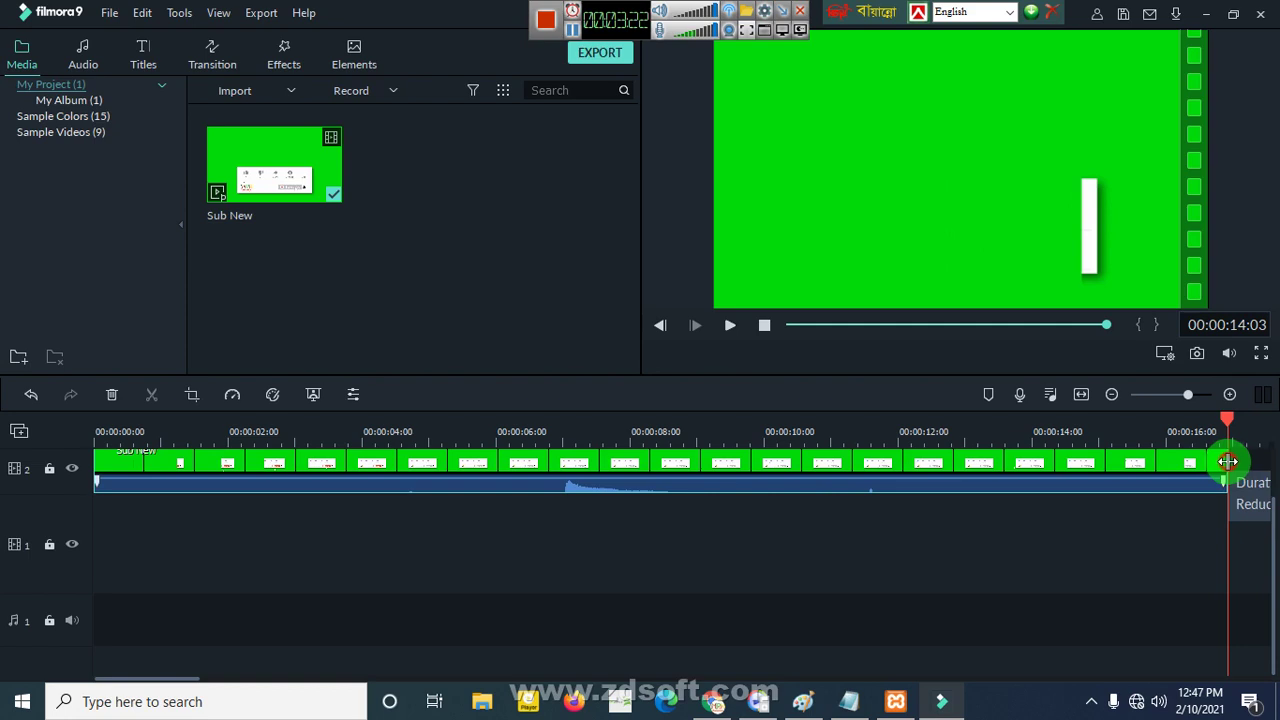
{"action": "scroll", "coordinate": [1240, 462], "scroll_direction": "right", "scroll_amount": 2}
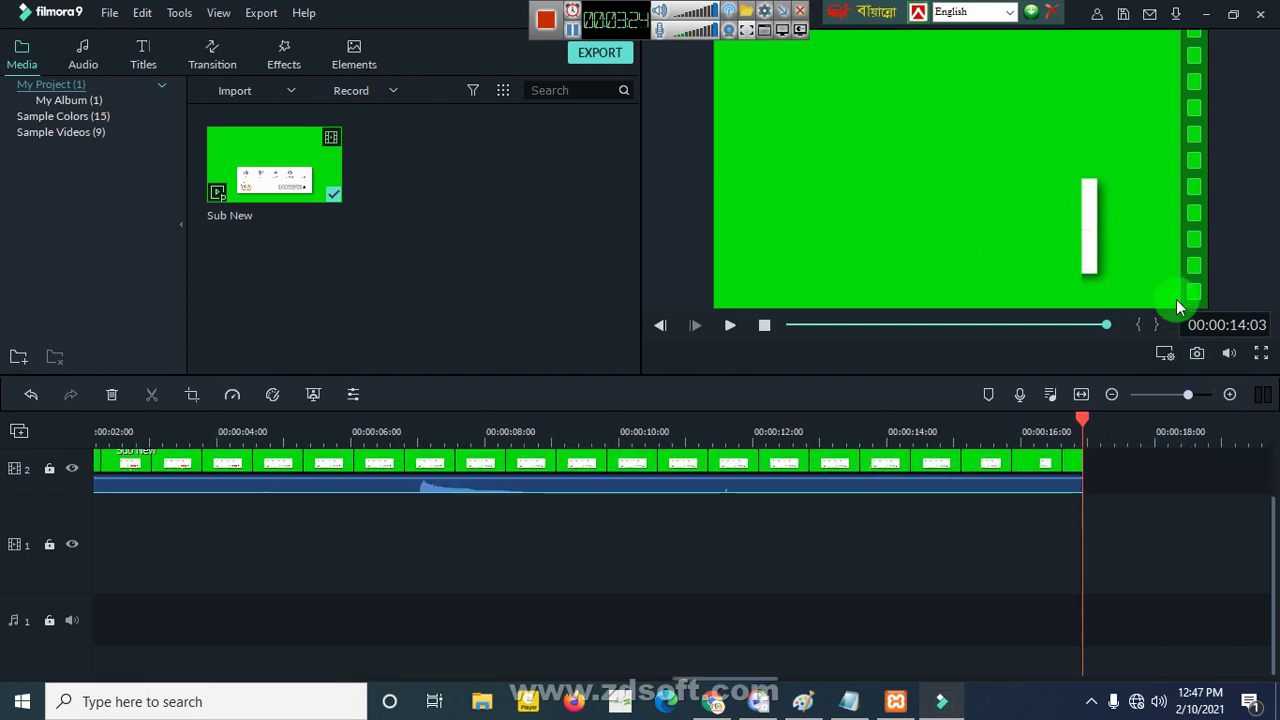